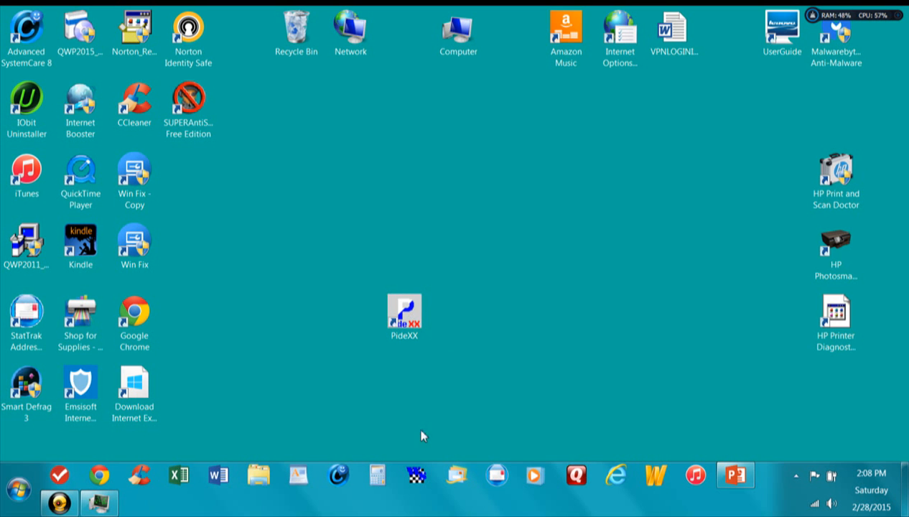
Step: Open the MONTELLO YB 2015 database in WinSpeed and bring up its station list
left_click(416, 475)
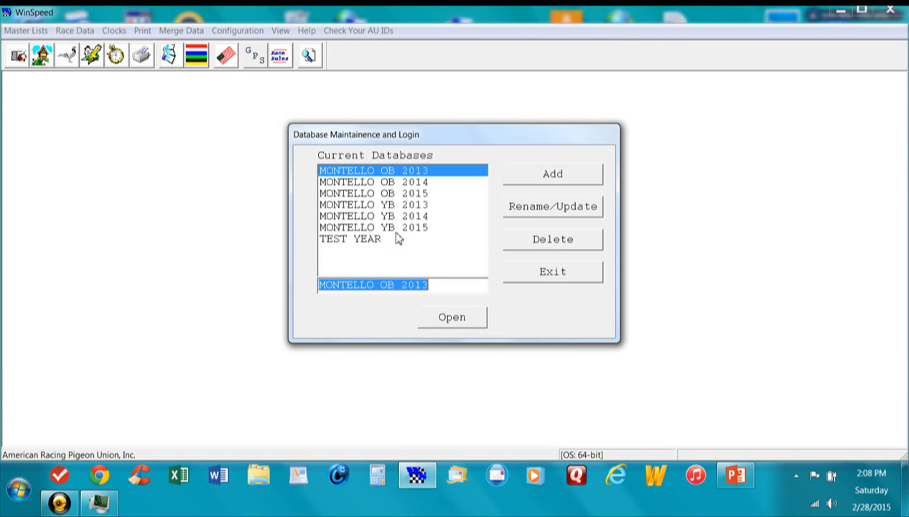
double_click(395, 228)
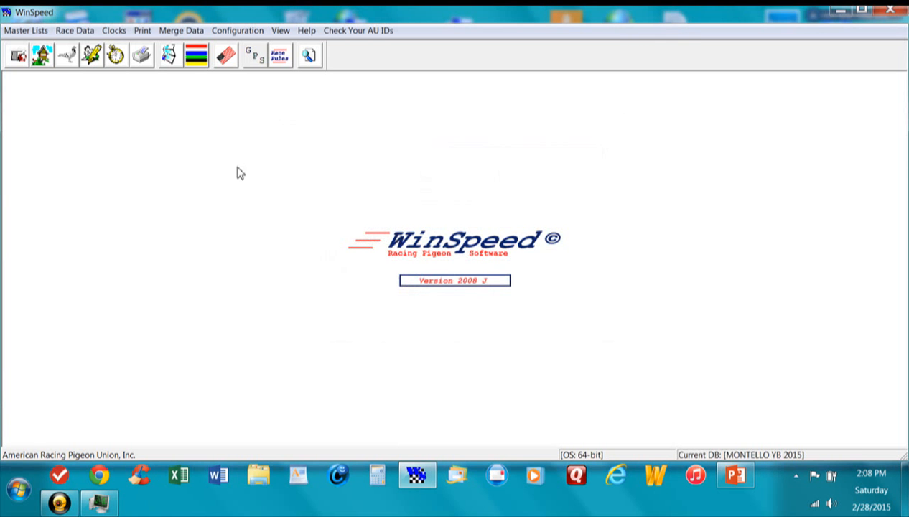
left_click(28, 30)
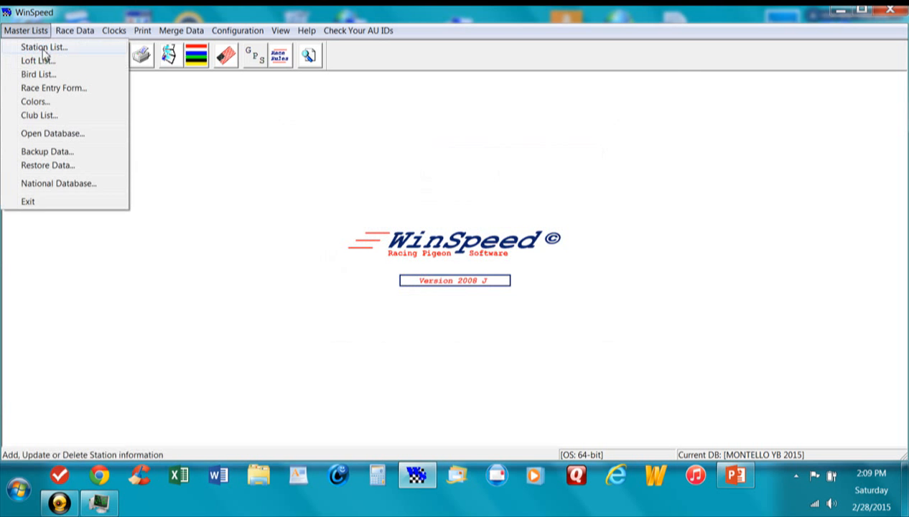
left_click(43, 49)
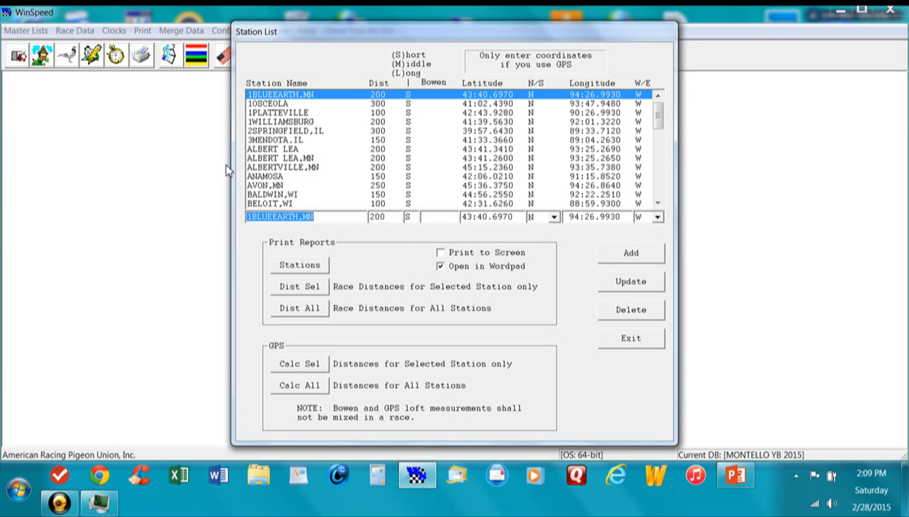
Step: Enter PIGEONCITY,WI as the new station's name and set its distance to 250
type("PIGE")
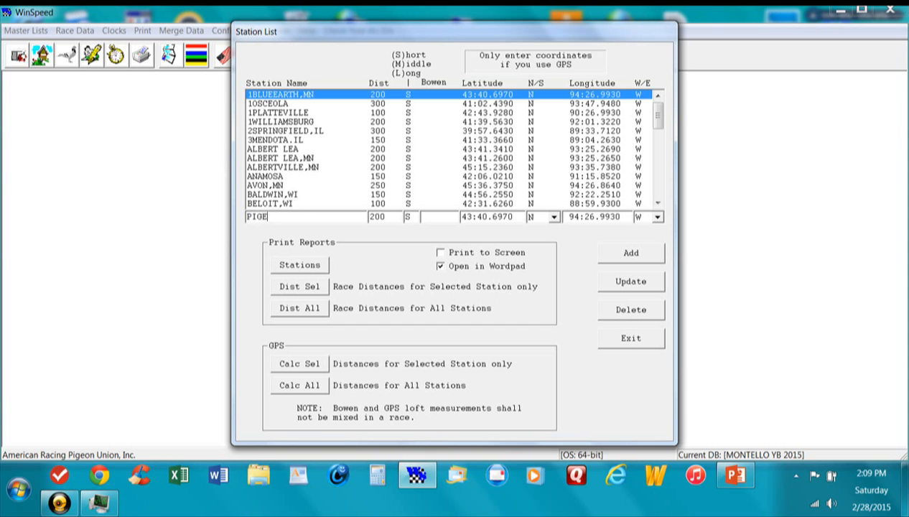
type("ONCITY,WI")
left_click(391, 218)
left_click_drag(390, 217, 358, 218)
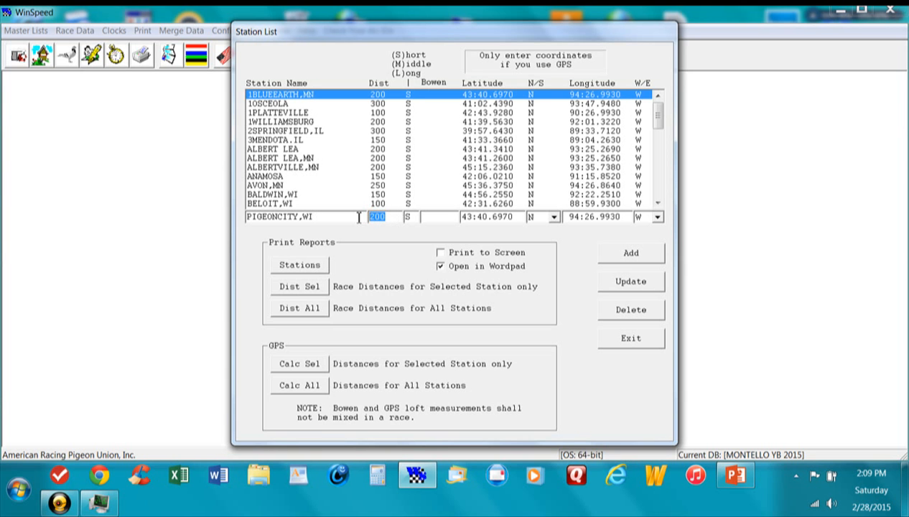
type("250")
Step: Set the station's latitude to 45:36.3750 N and longitude to 94:26.8640 W, add it, and close the station list
key("Tab")
key("Tab")
key("Tab")
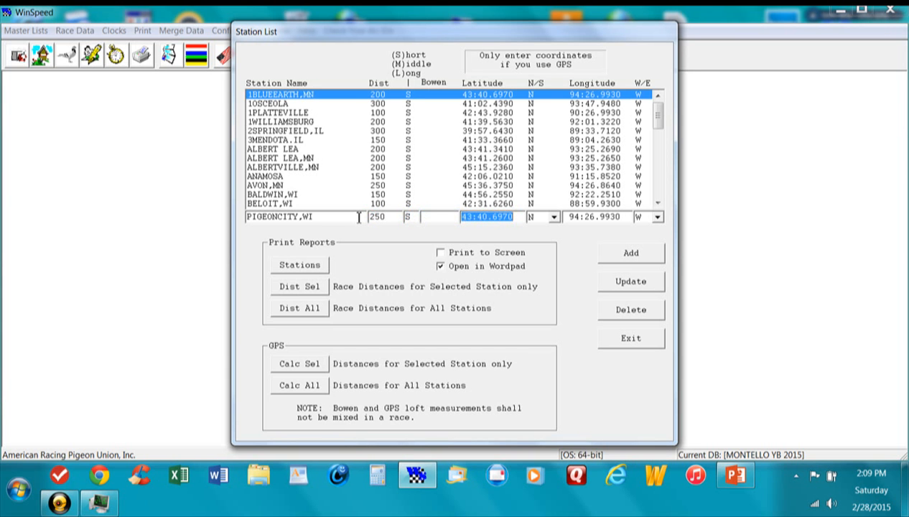
type("45")
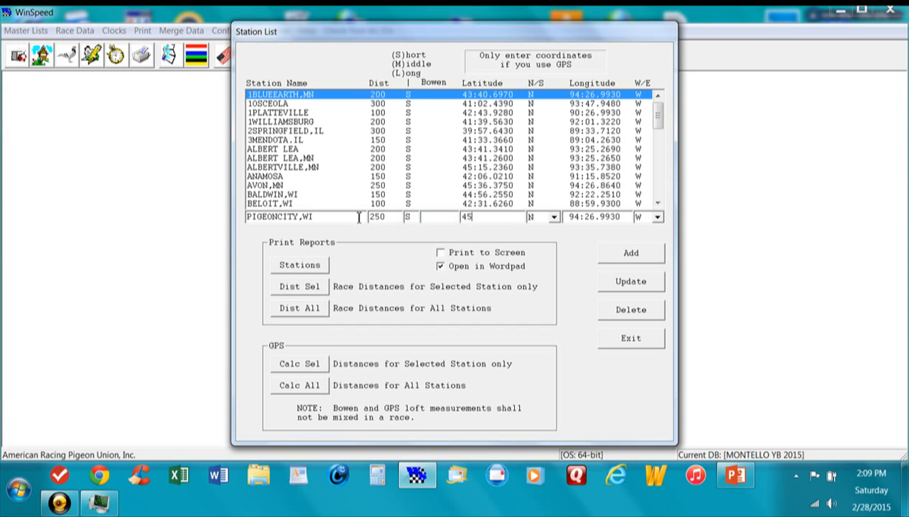
type(":36.3750")
key("Tab")
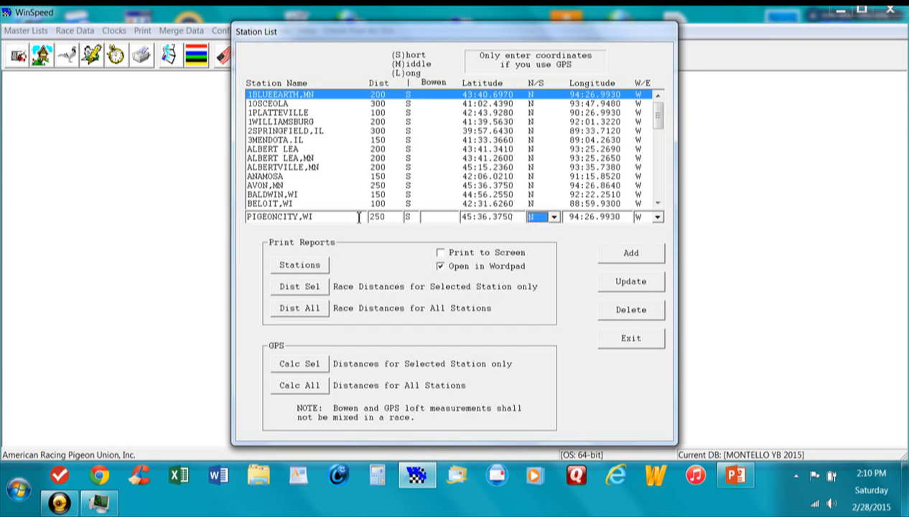
key("Tab")
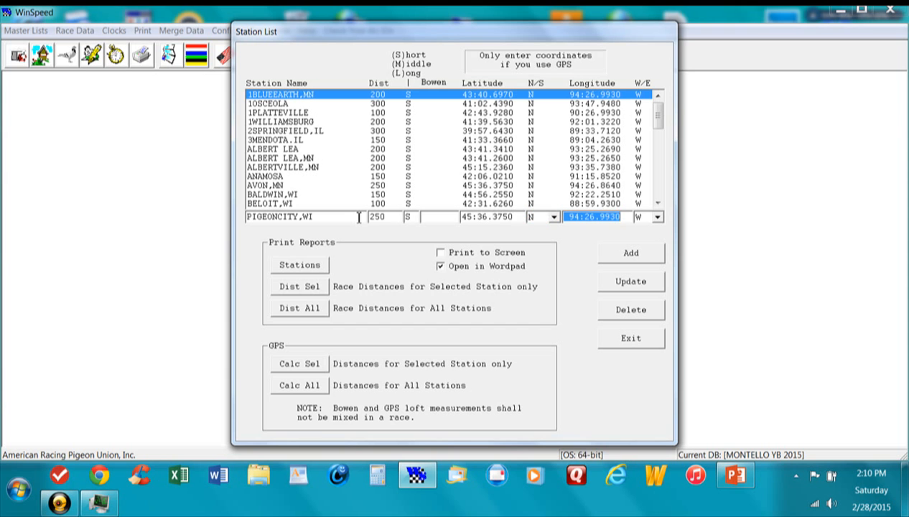
type("94")
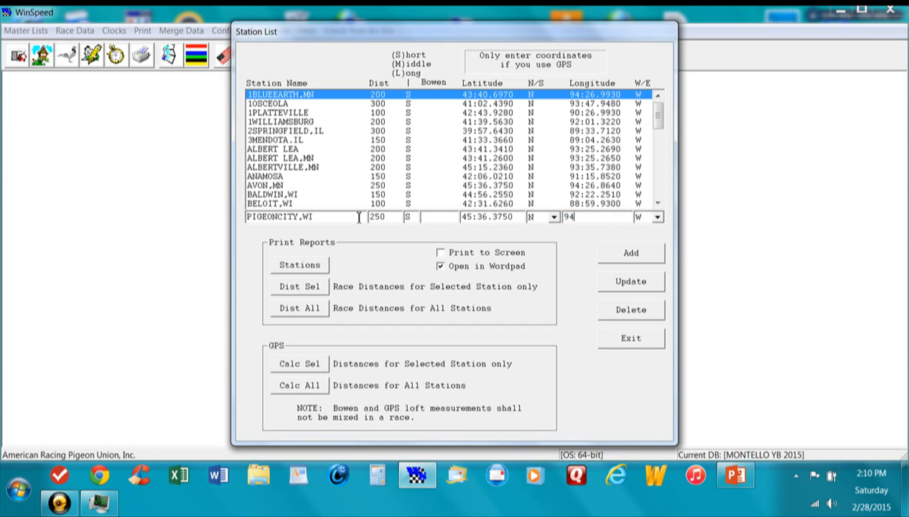
type(":26.8640")
left_click(616, 257)
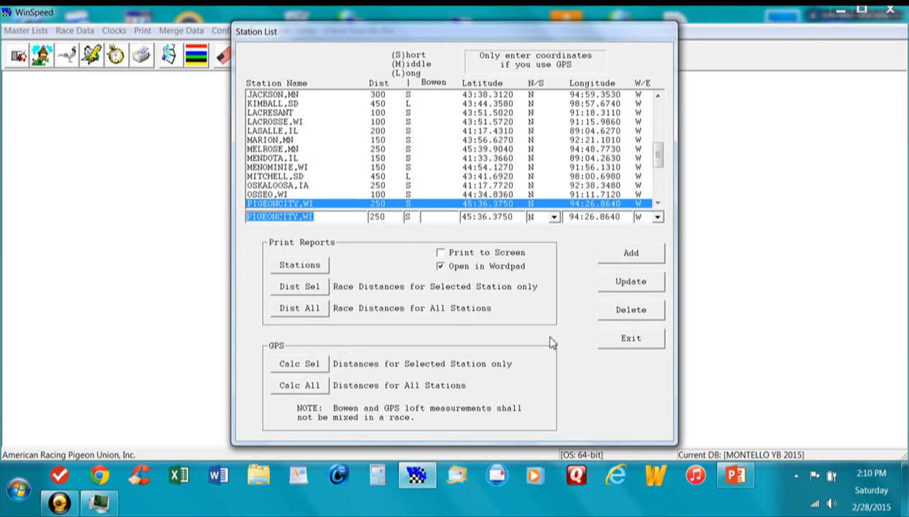
left_click(631, 339)
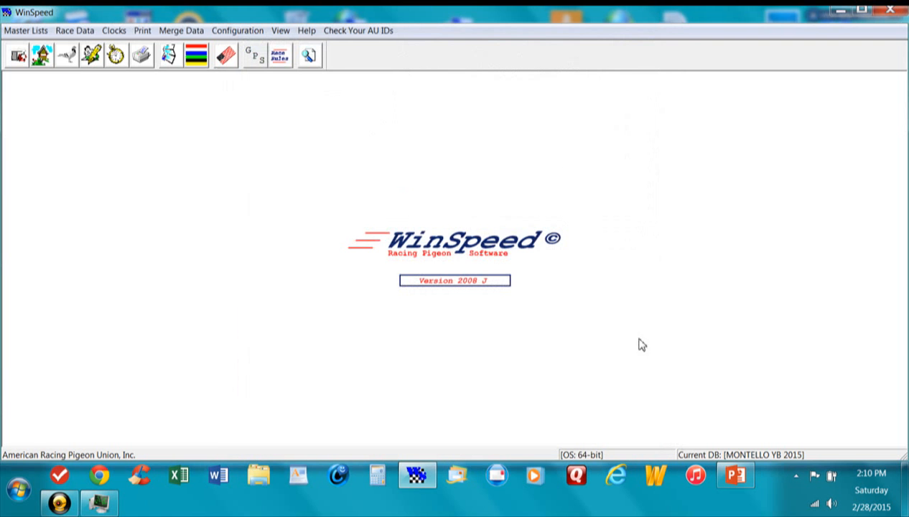
Step: Check the miles recorded for the PIGEONCITY,WI station in the first loft's record
left_click(27, 36)
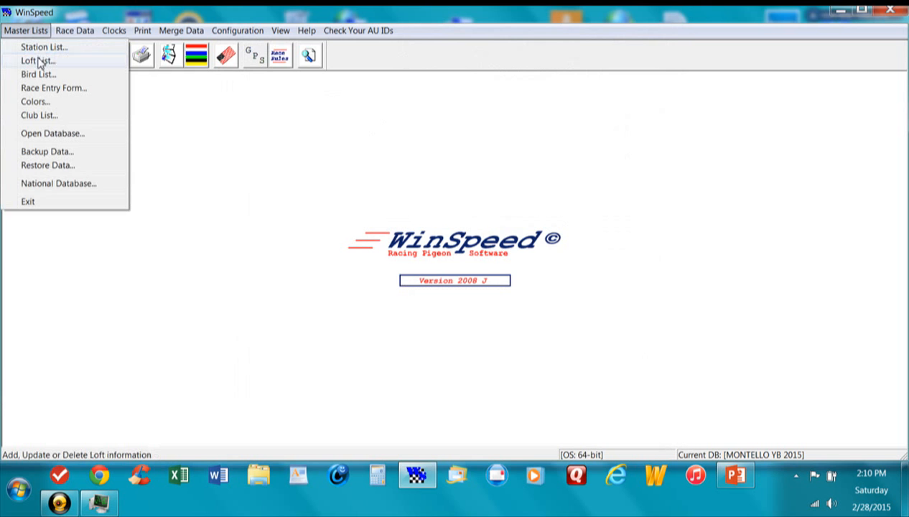
left_click(34, 61)
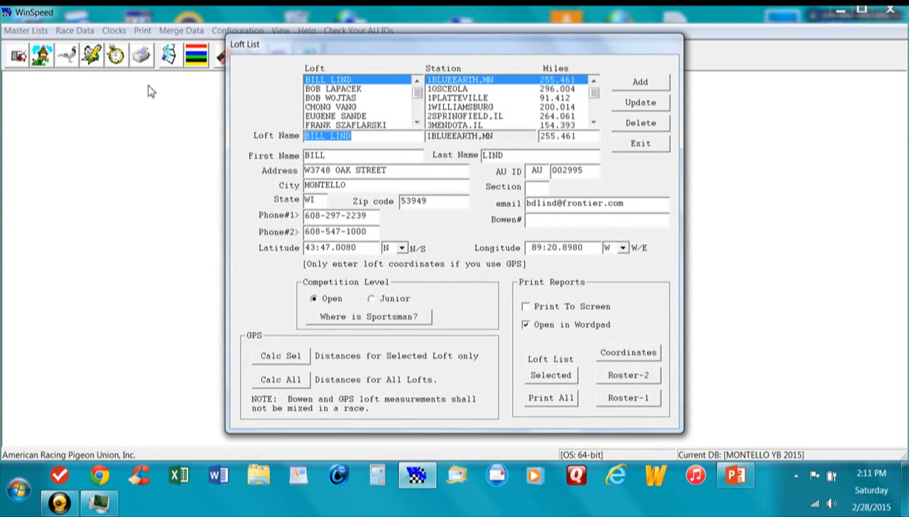
mouse_move(594, 92)
left_mouse_down()
mouse_move(594, 115)
mouse_move(594, 105)
left_mouse_up()
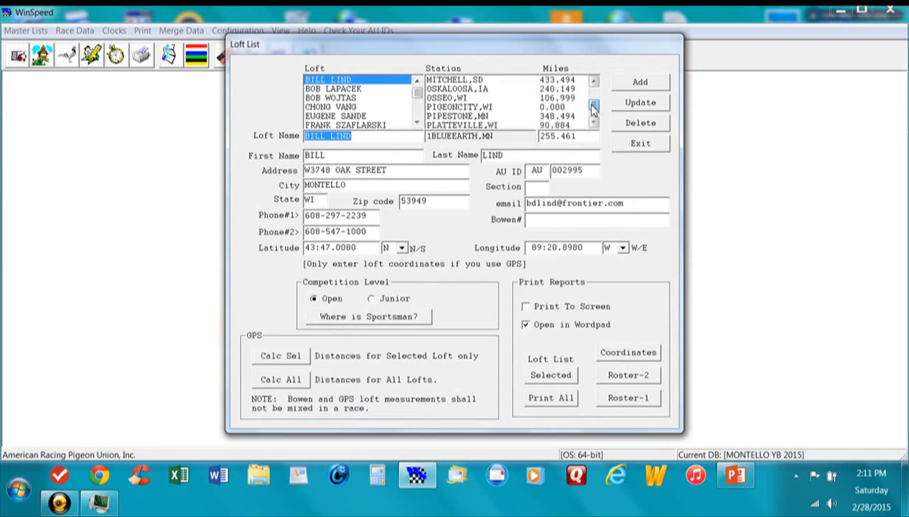
left_click(543, 110)
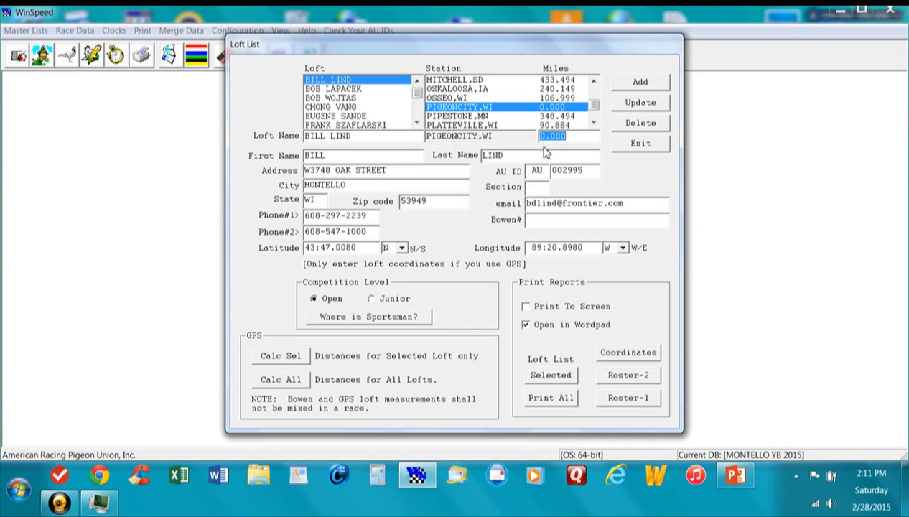
left_click(629, 149)
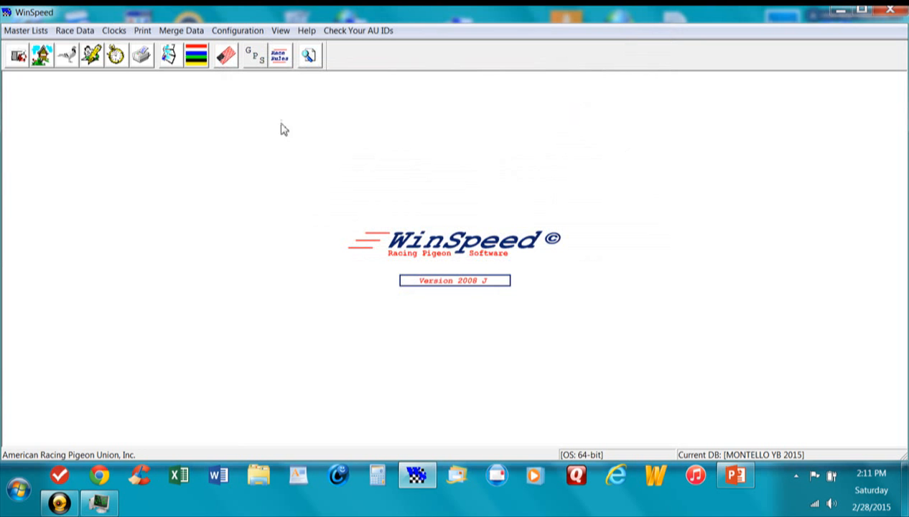
Step: Calculate and save the GPS distances for the PIGEONCITY,WI station only, and close the station list
left_click(29, 31)
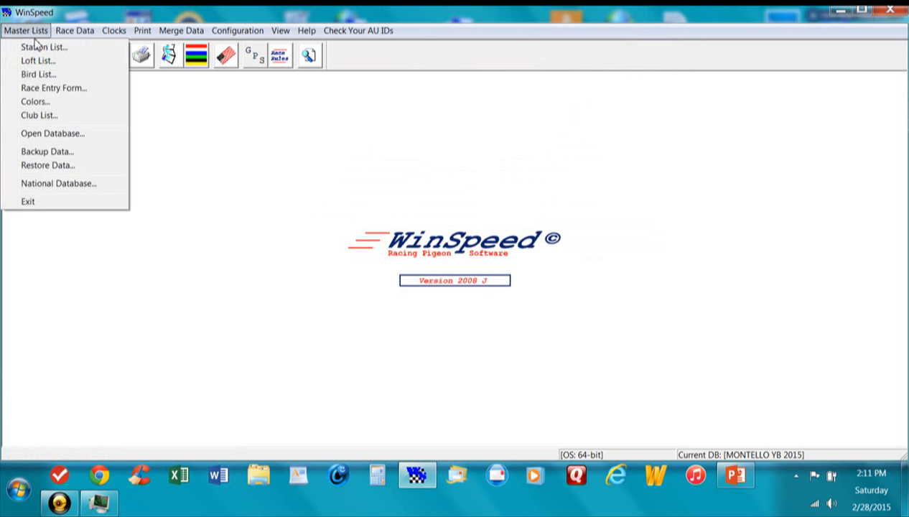
left_click(44, 48)
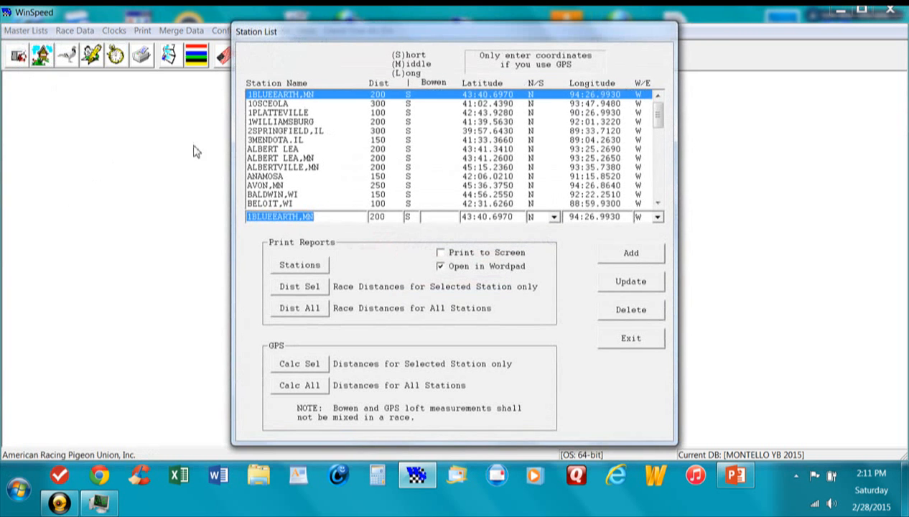
left_click_drag(658, 113, 658, 160)
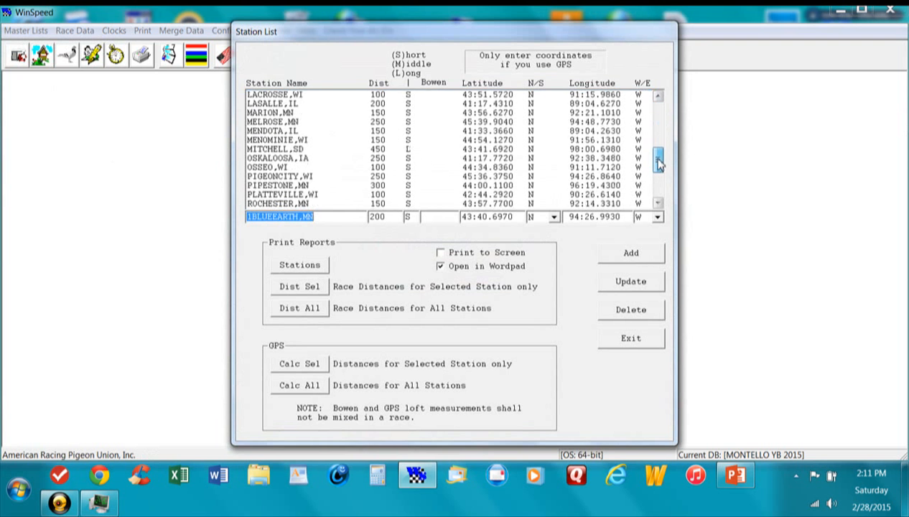
left_click(297, 177)
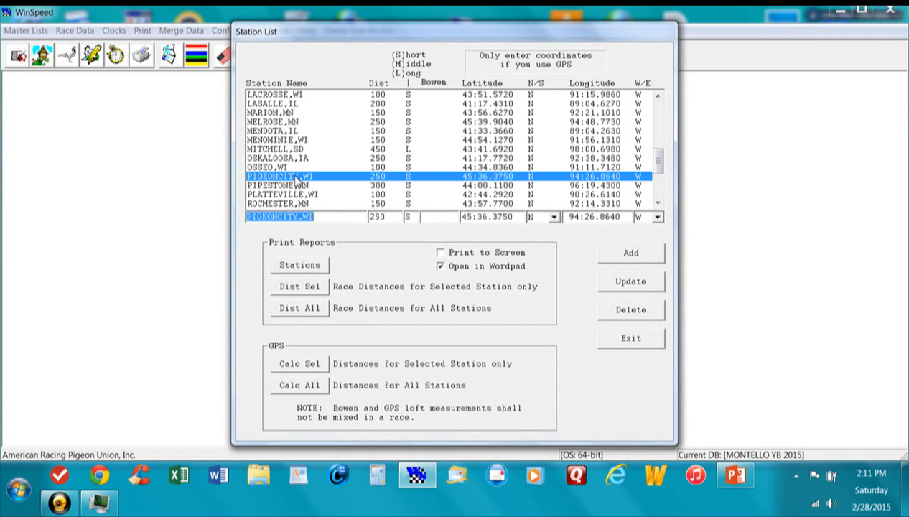
left_click(306, 367)
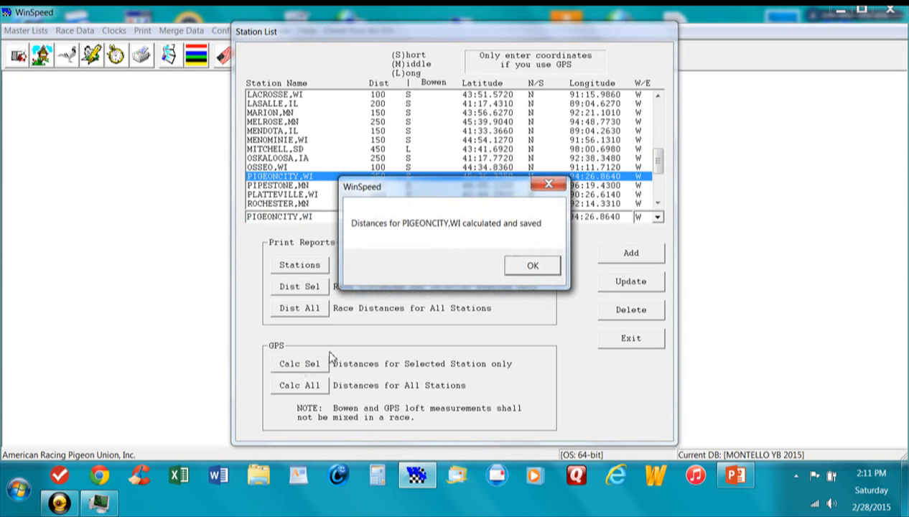
left_click(532, 267)
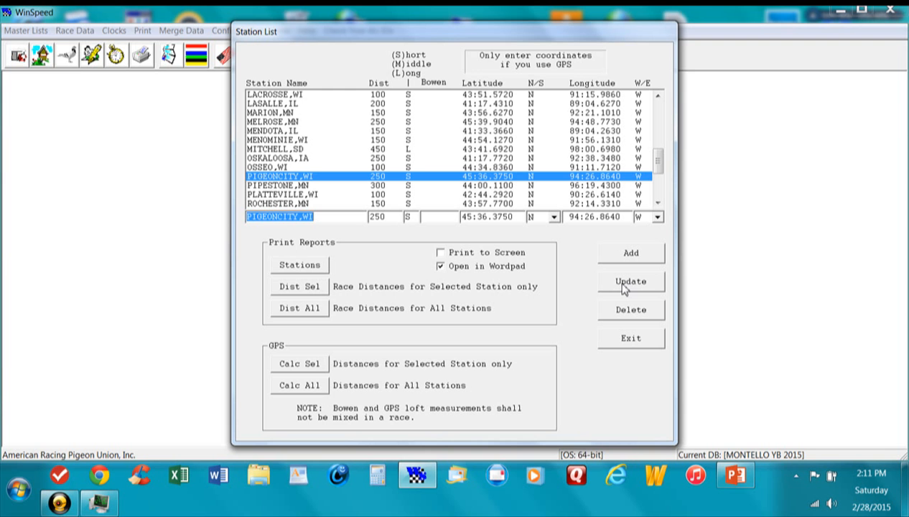
left_click(628, 337)
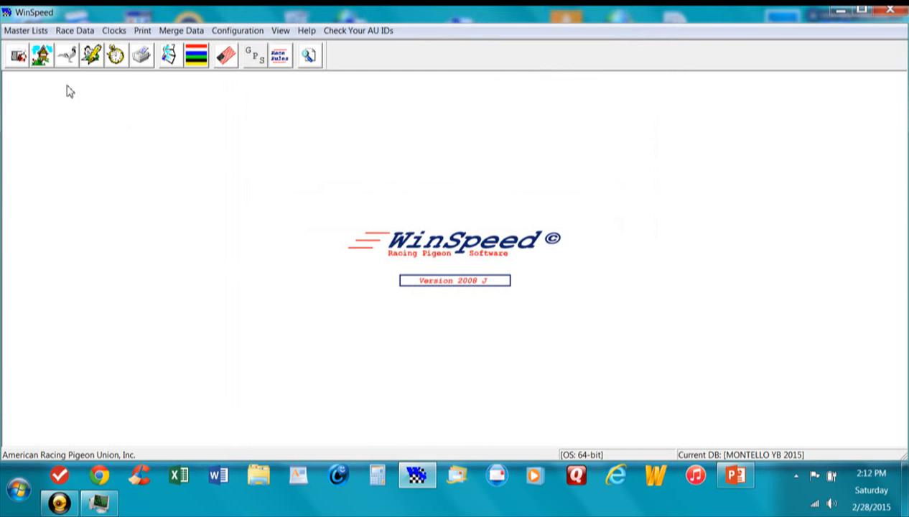
Step: Review the calculated miles from PIGEONCITY,WI to the first loft in the loft list
left_click(33, 30)
left_click(38, 61)
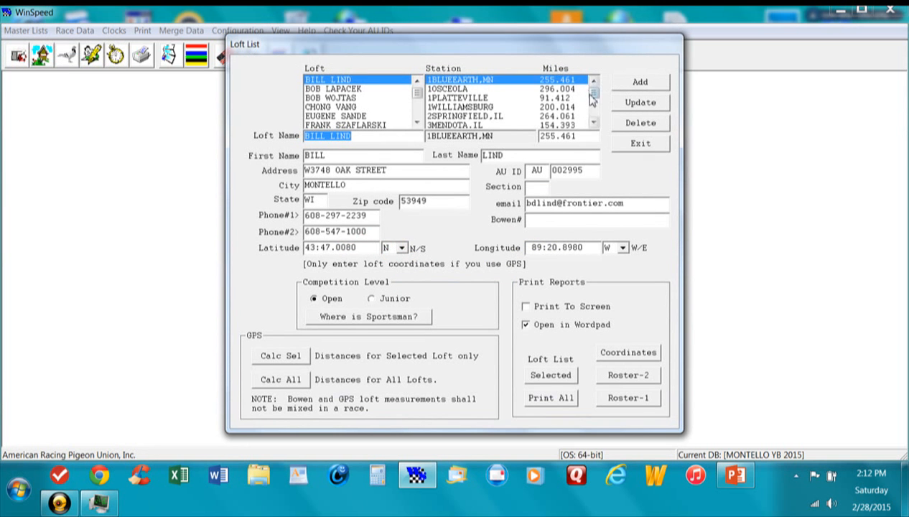
left_click_drag(593, 93, 593, 109)
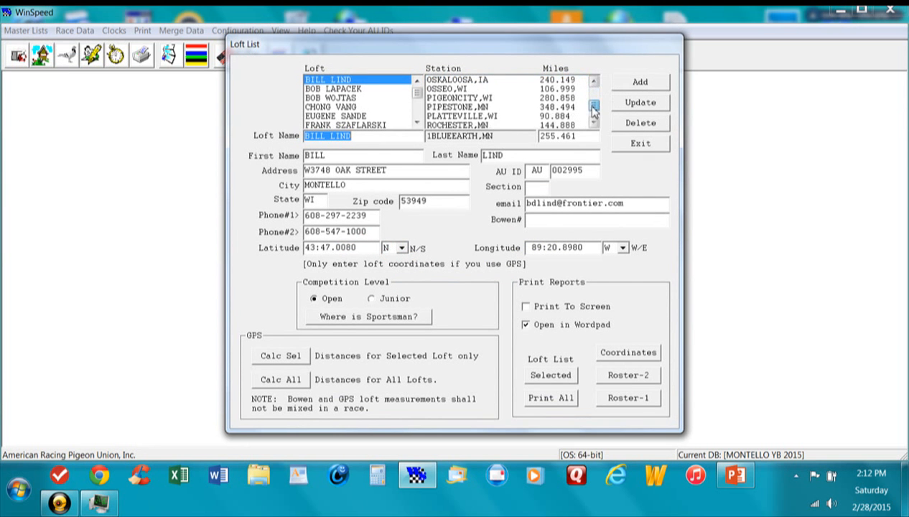
left_click(495, 99)
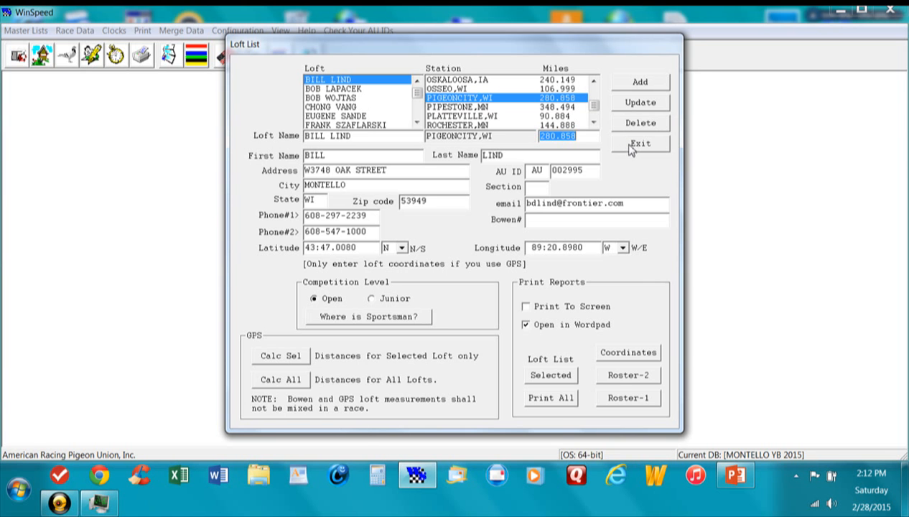
left_click(630, 147)
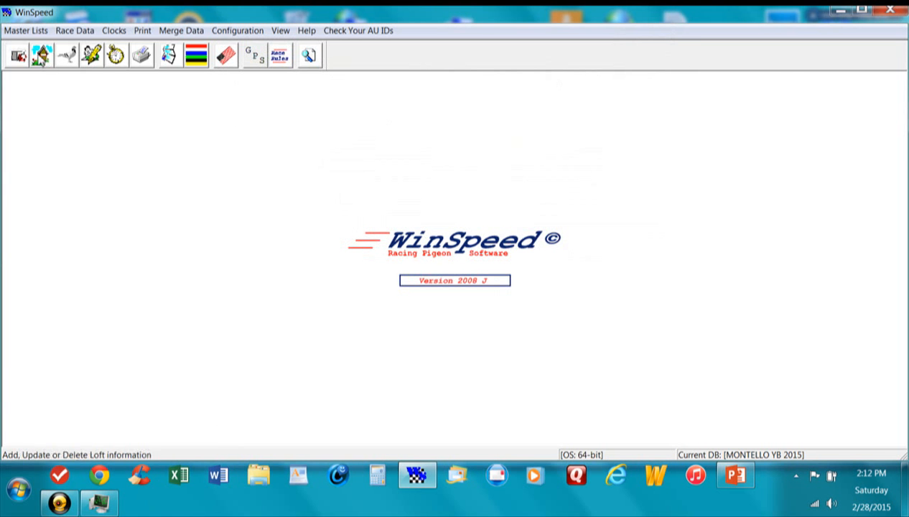
Step: Open the loft list of the current database
left_click(26, 30)
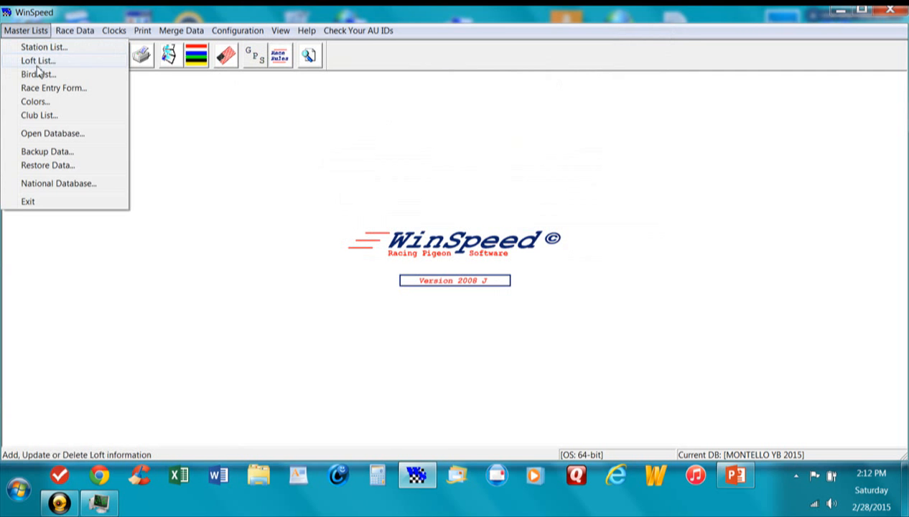
left_click(37, 64)
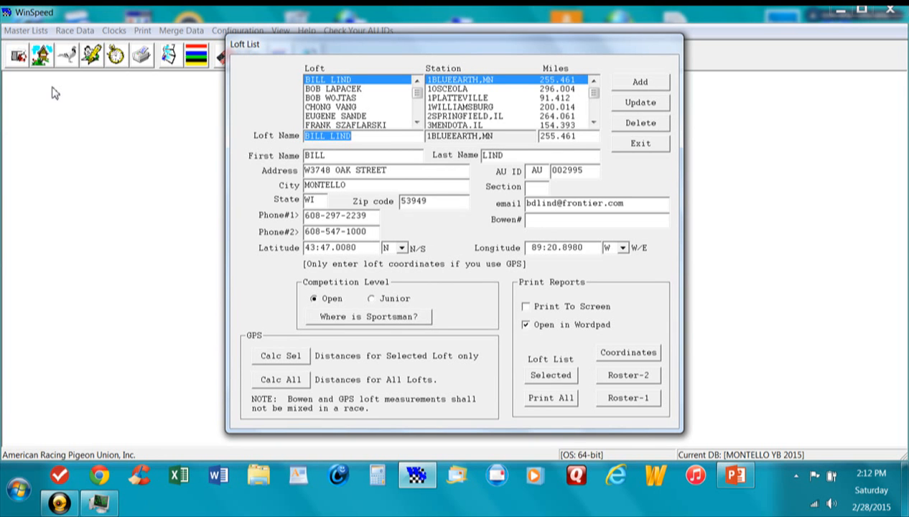
type("HUgh")
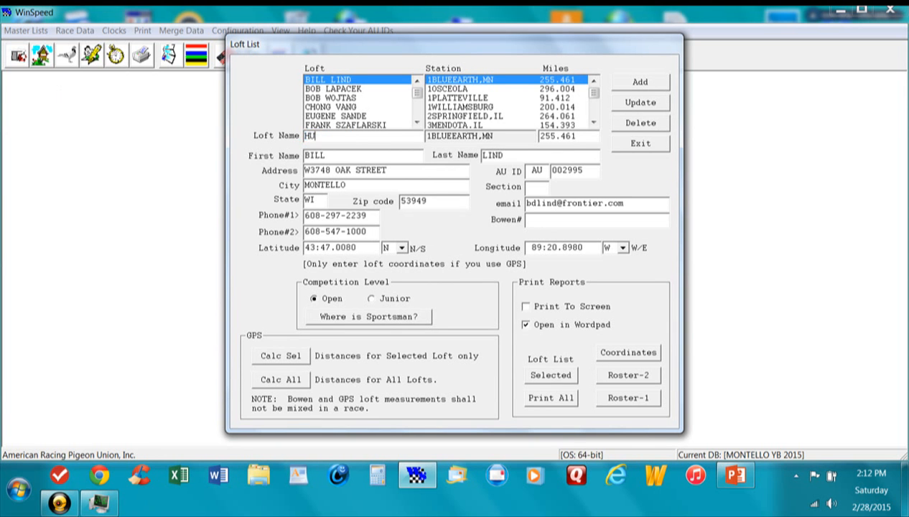
key("BackSpace")
key("BackSpace")
key("BackSpace")
type("ugh Pie")
key("BackSpace")
type("geon")
key("Tab")
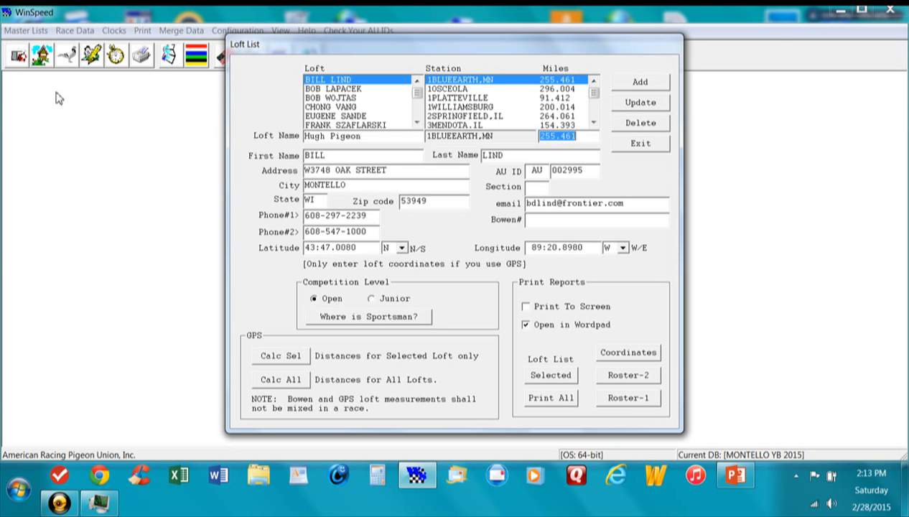
left_click(328, 156)
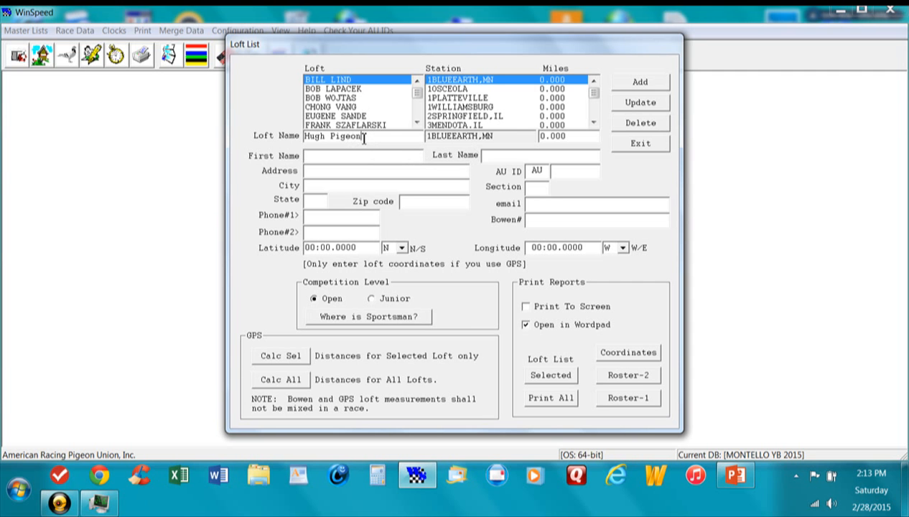
left_click_drag(364, 138, 307, 141)
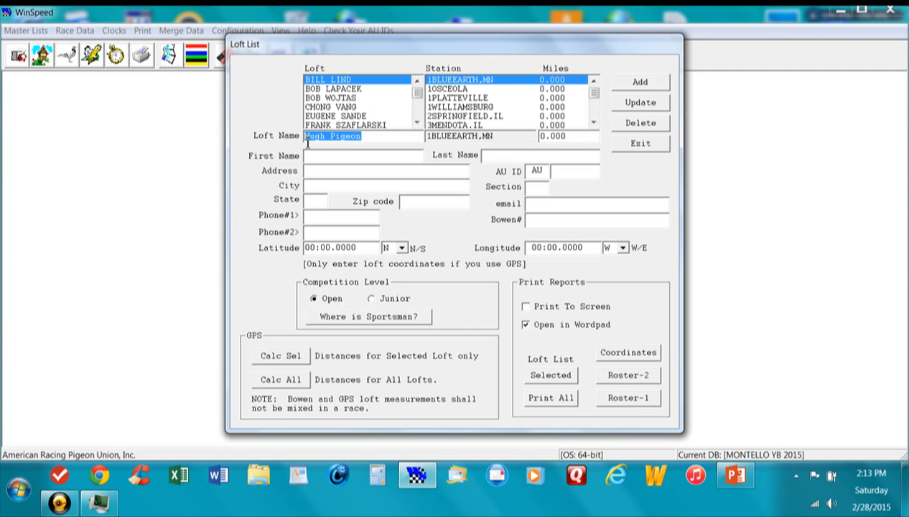
left_click(323, 155)
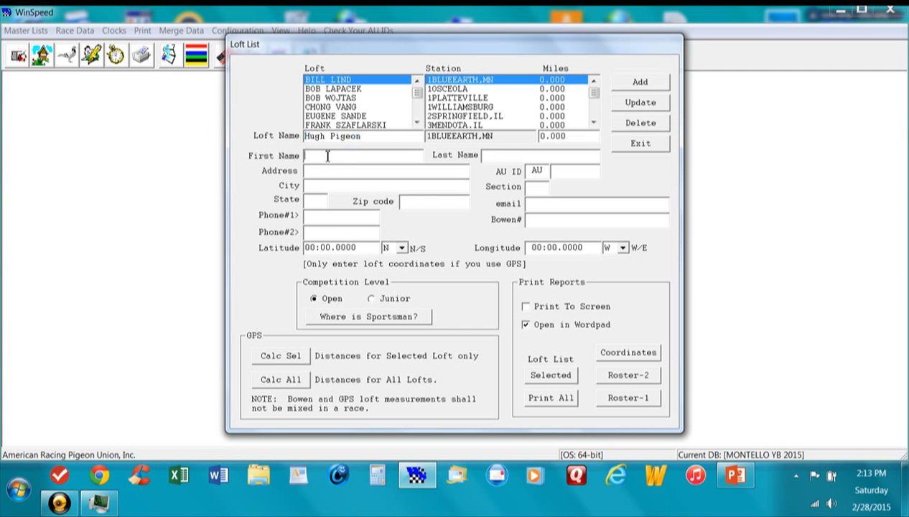
Step: Look through the existing records of the third, fourth and fifth lofts in the loft list
left_click(345, 98)
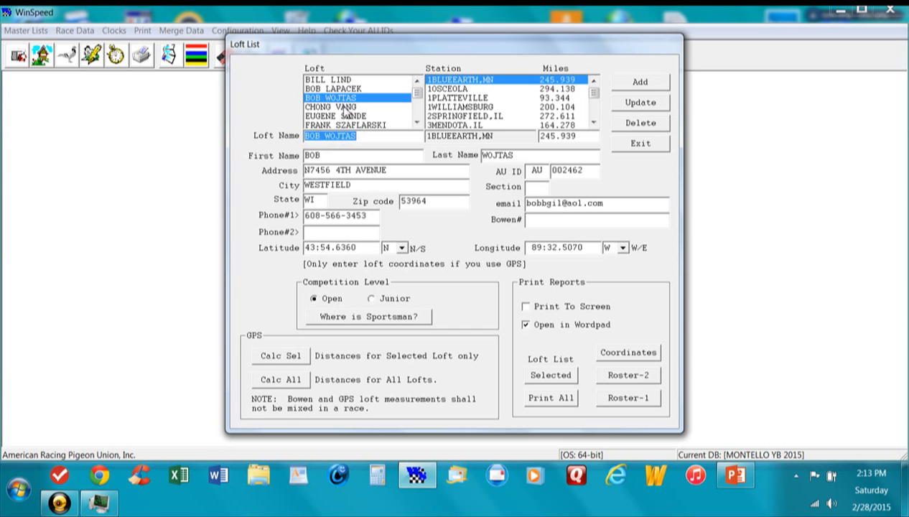
left_click(344, 108)
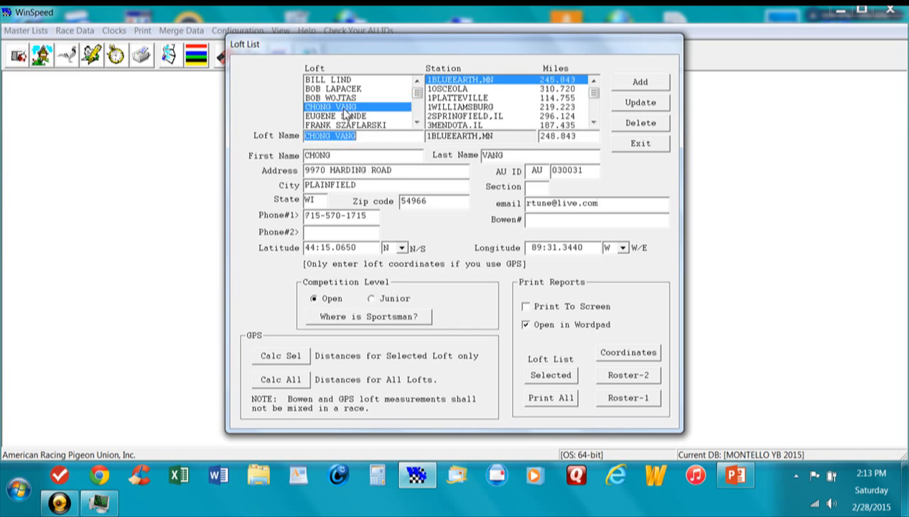
left_click(343, 118)
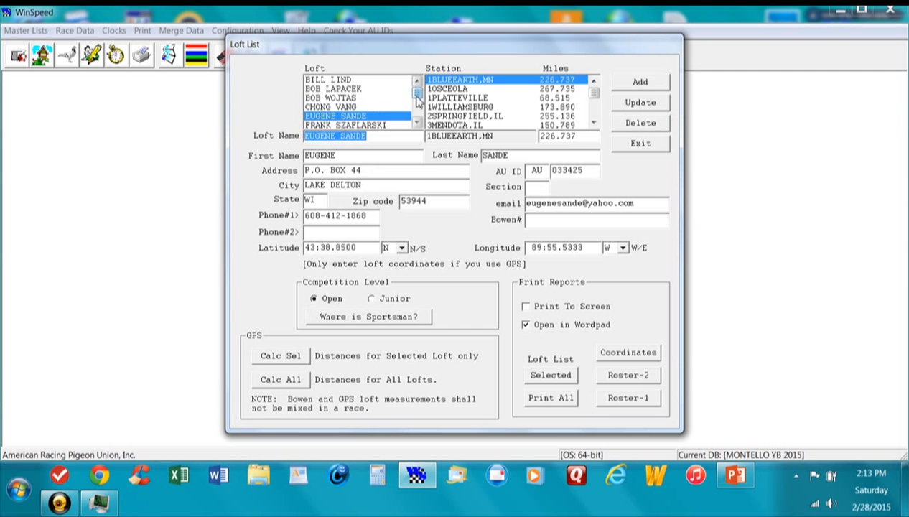
scroll(416, 121, "down", 5)
scroll(417, 119, "up", 5)
Step: Start a blank loft record by replacing the selected loft name with the new member's full name
key("BackSpace")
type("HUg")
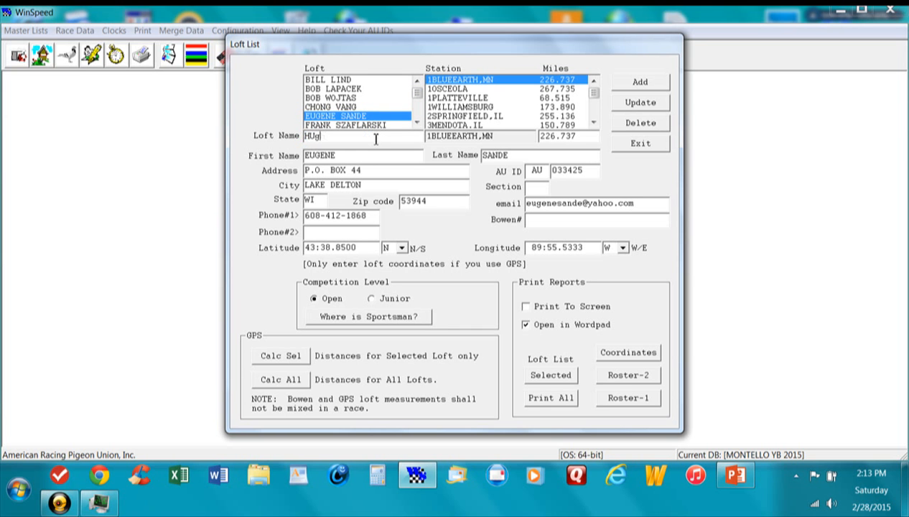
key("BackSpace")
key("BackSpace")
type("ugh Pigeon")
left_click(362, 152)
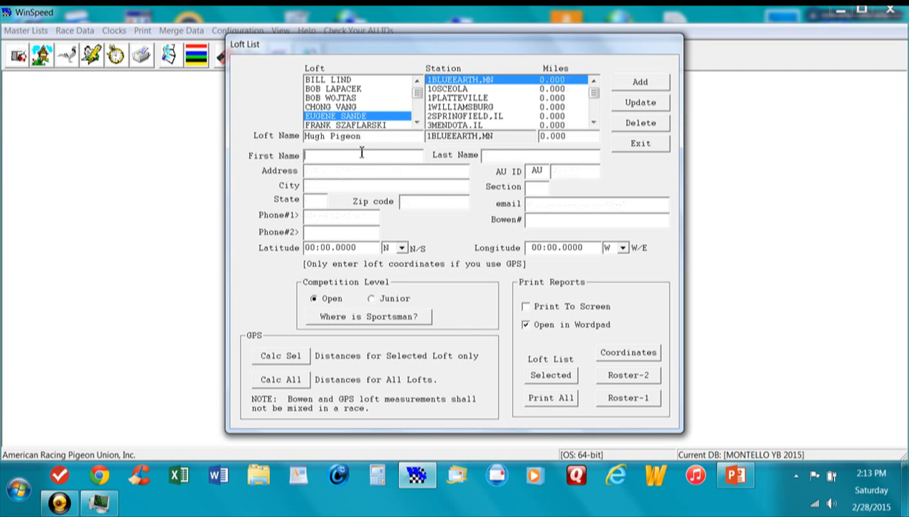
Step: Fill in the new member's first name and last name in the loft record
type("HUgh")
key("BackSpace")
key("BackSpace")
key("BackSpace")
type("ugh")
key("Tab")
type("Pigeon")
Step: Enter the new member's street address and AU ID number in the loft record
left_click(352, 171)
type("66 Squa")
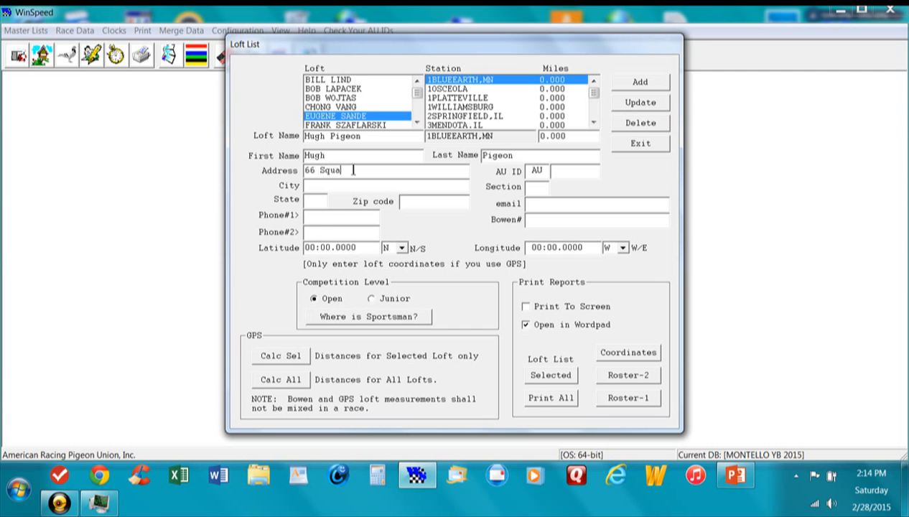
type(" Drive")
key("Tab")
key("End")
type("031841")
Step: Enter the city, state and zip code of the new member's address
left_click(313, 188)
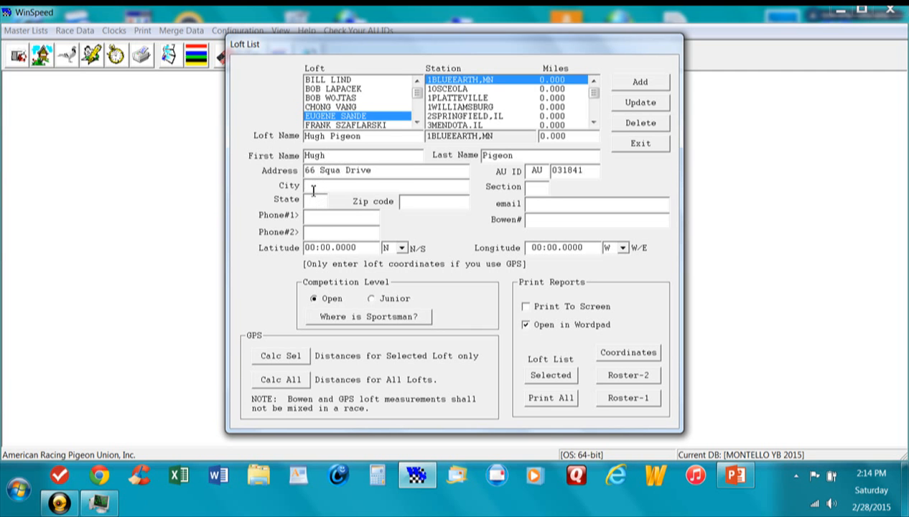
type("Prinveton")
key("Tab")
type("WI")
key("Tab")
type("55555")
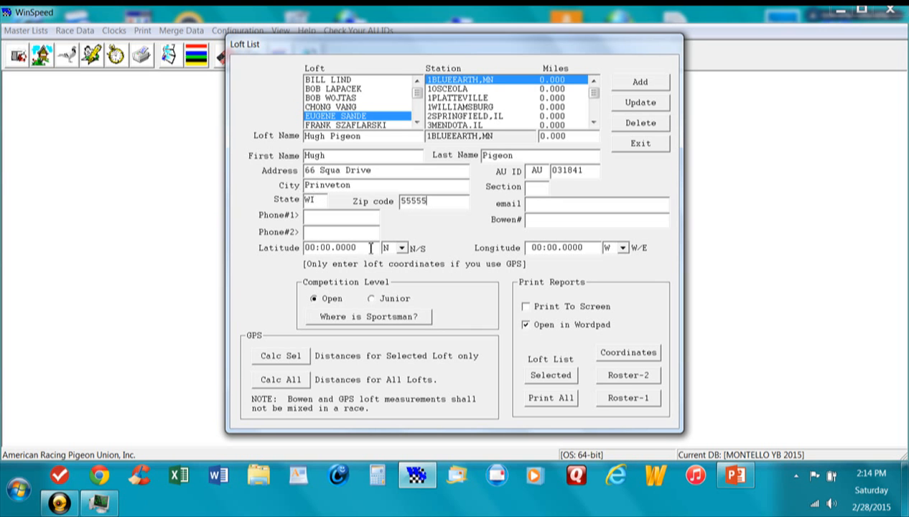
Step: Set the loft's latitude to 45:36.3750 and its longitude to 89:30.4230
left_click_drag(359, 246, 291, 255)
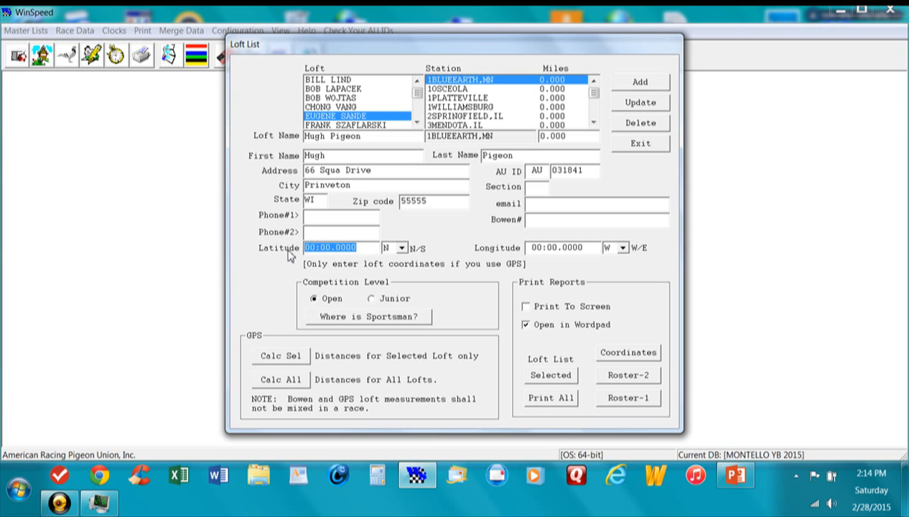
type("45")
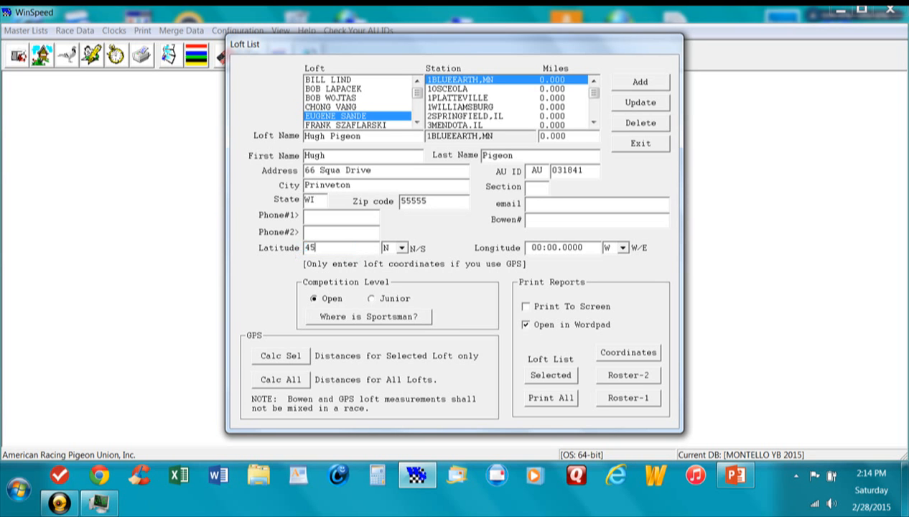
type(":36.3750")
key("Tab")
key("Tab")
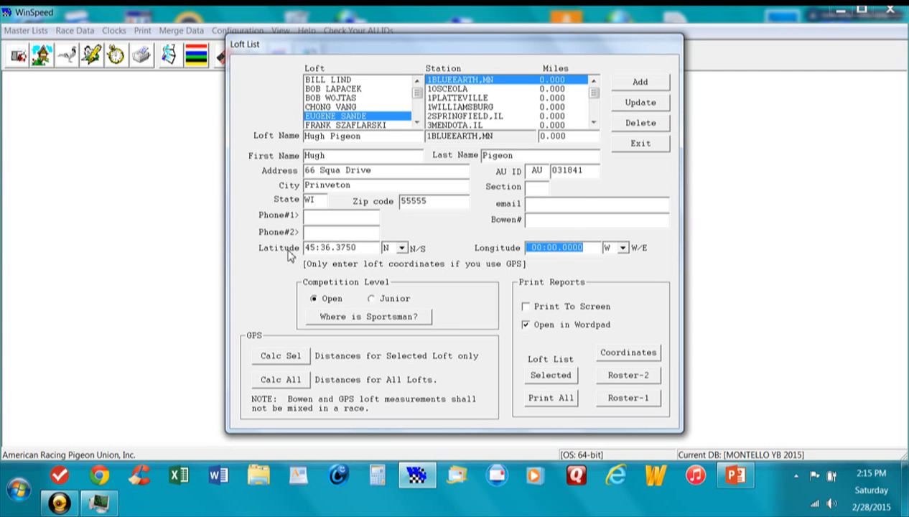
type("89:")
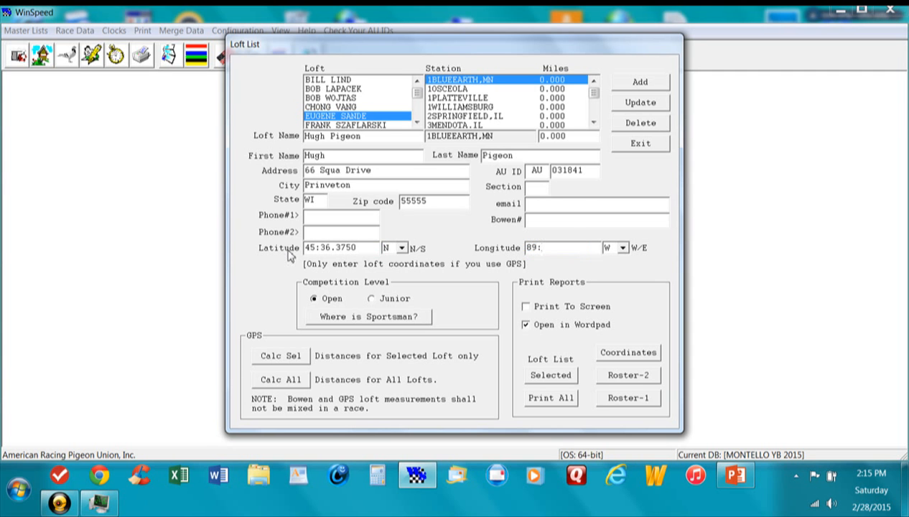
type("30.4230")
Step: Add the new loft to the list, and calculate and save the GPS distances for this loft only
left_click(631, 82)
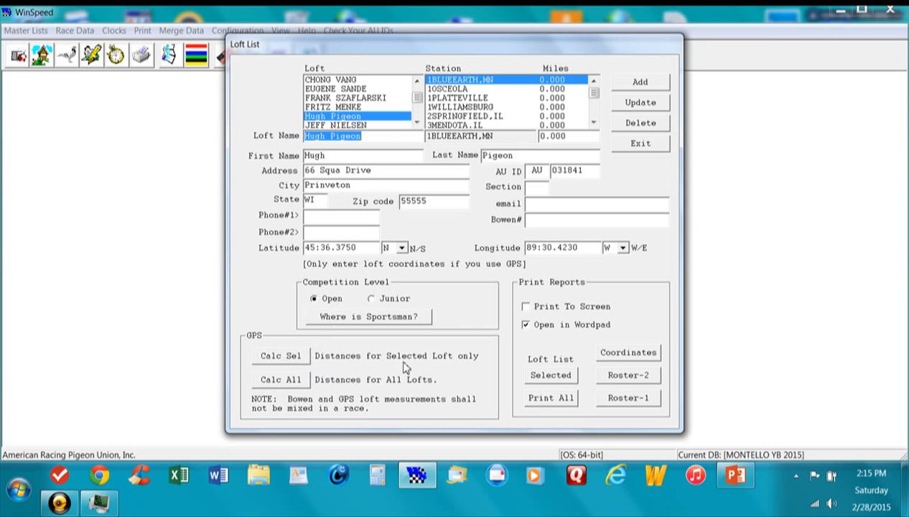
left_click(288, 356)
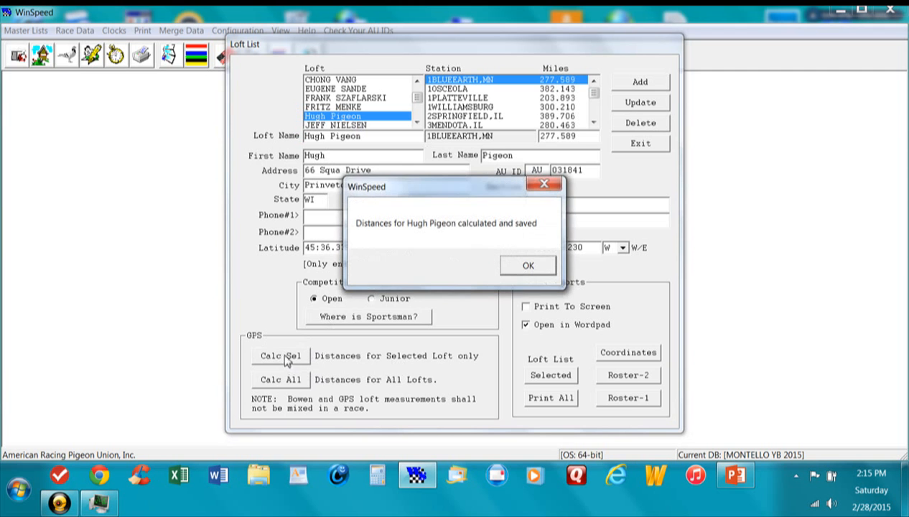
left_click(523, 267)
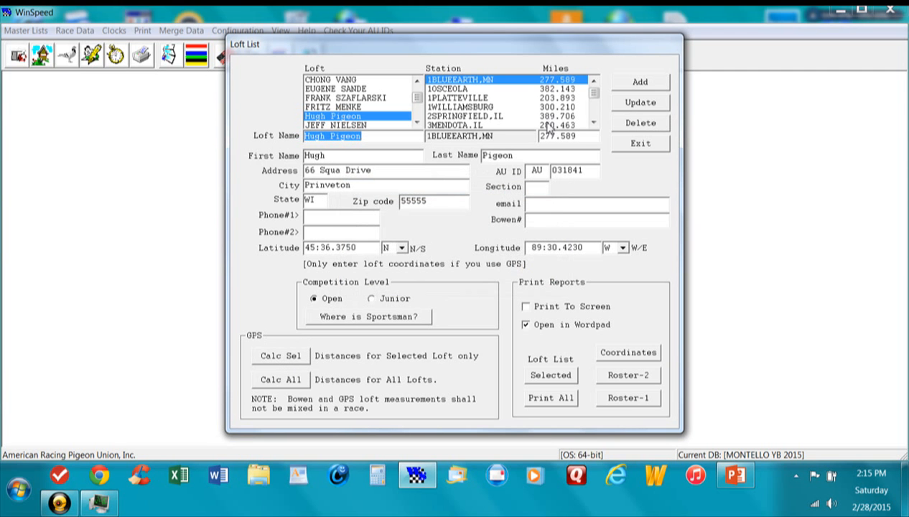